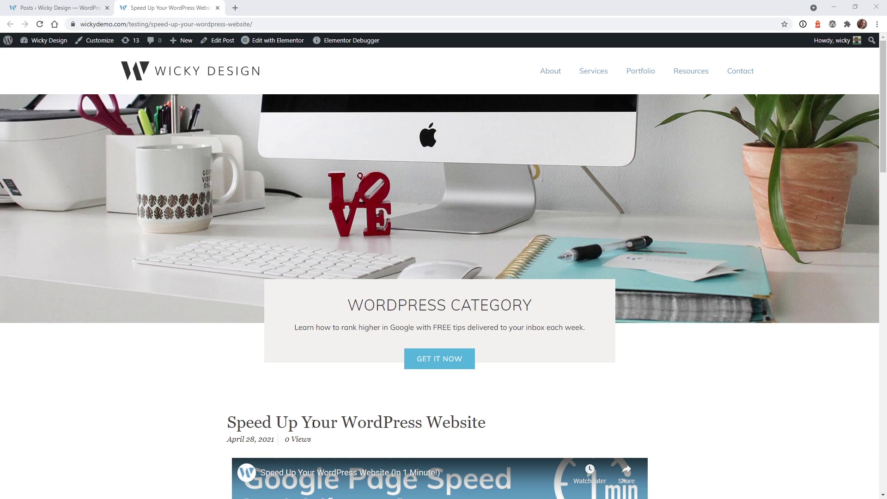
Highlight the WORDPRESS CATEGORY banner heading on the live post, then clear the highlight.
{"action": "left_click_drag", "start_coordinate": [373, 313], "coordinate": [492, 311]}
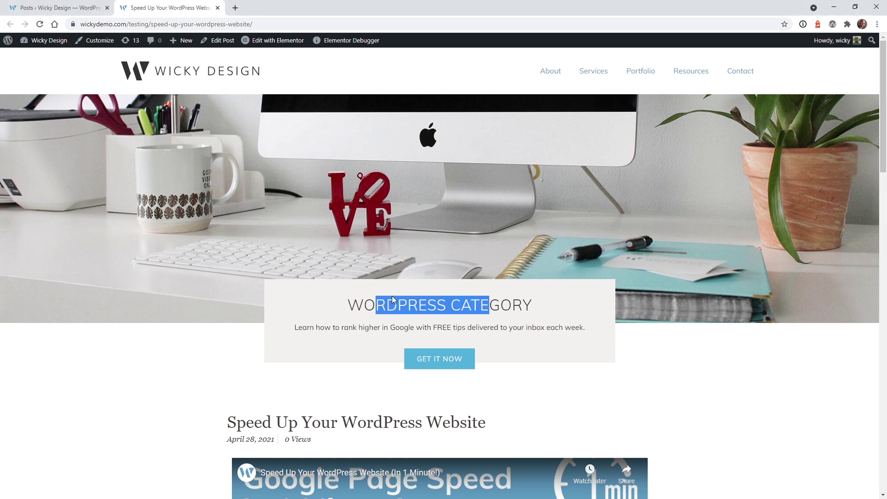
{"action": "left_click", "coordinate": [366, 311]}
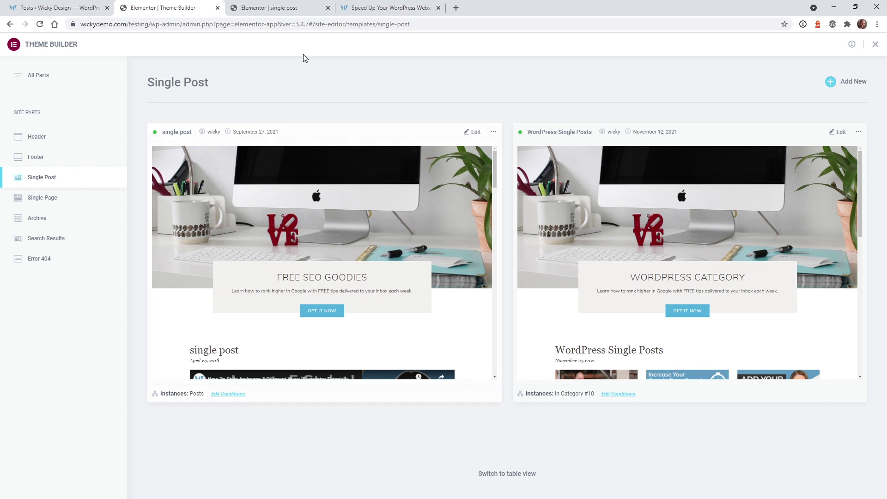
{"action": "left_click", "coordinate": [292, 8]}
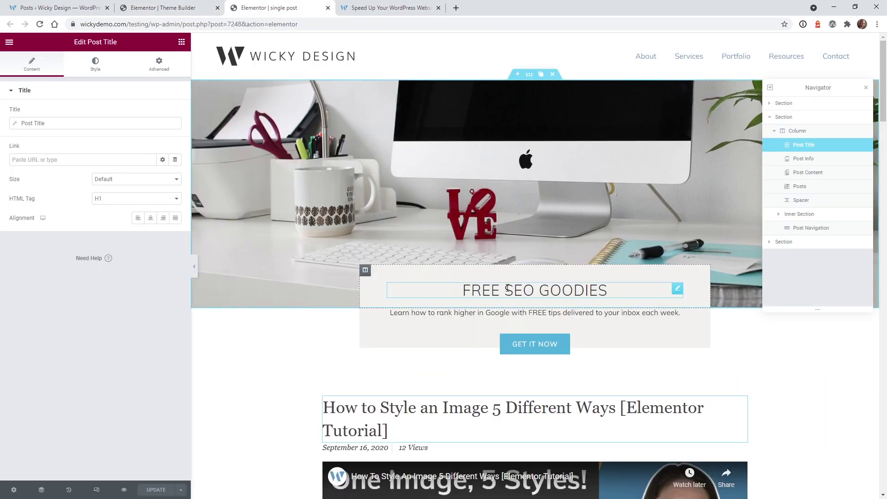
{"action": "left_click", "coordinate": [650, 290]}
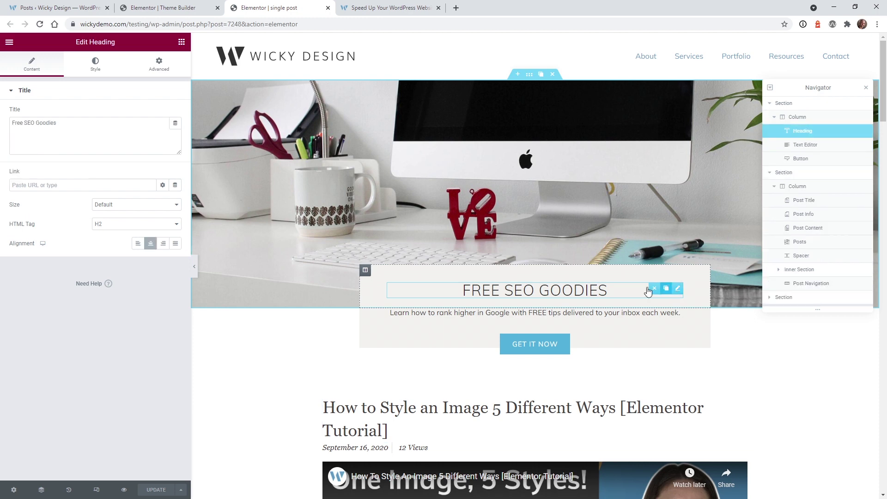
{"action": "scroll", "coordinate": [587, 358], "scroll_direction": "down", "scroll_amount": 1}
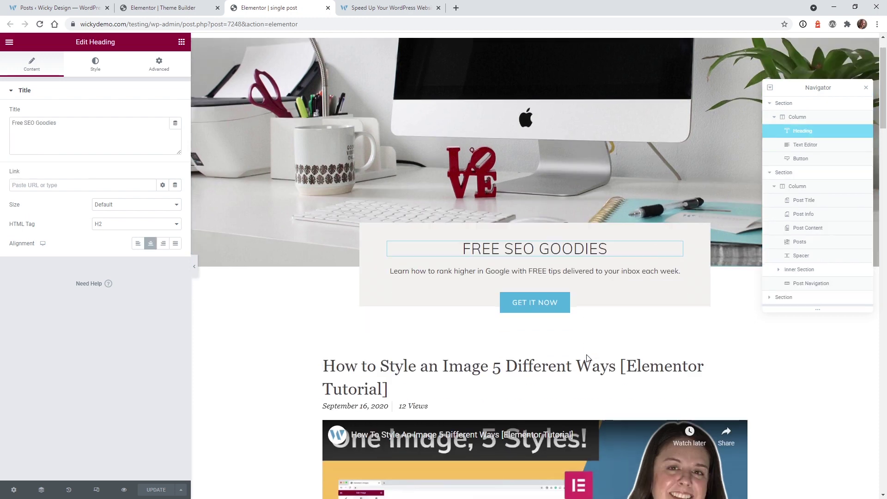
{"action": "scroll", "coordinate": [587, 359], "scroll_direction": "down", "scroll_amount": 1}
{"action": "left_click", "coordinate": [742, 309]}
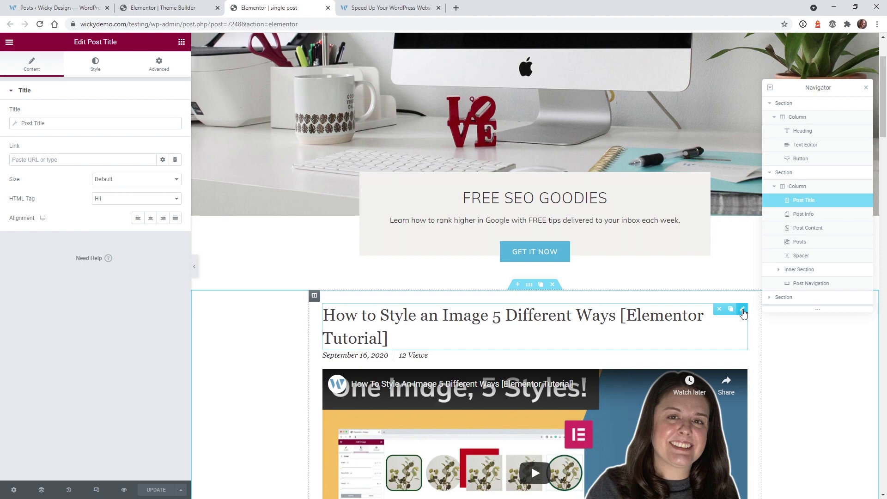
{"action": "scroll", "coordinate": [742, 313], "scroll_direction": "down", "scroll_amount": 2}
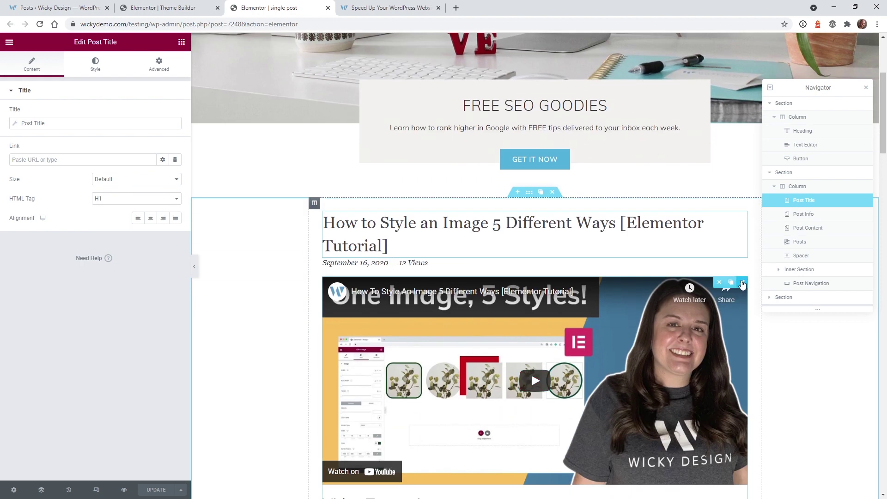
{"action": "left_click", "coordinate": [743, 283]}
{"action": "scroll", "coordinate": [700, 311], "scroll_direction": "up", "scroll_amount": 4}
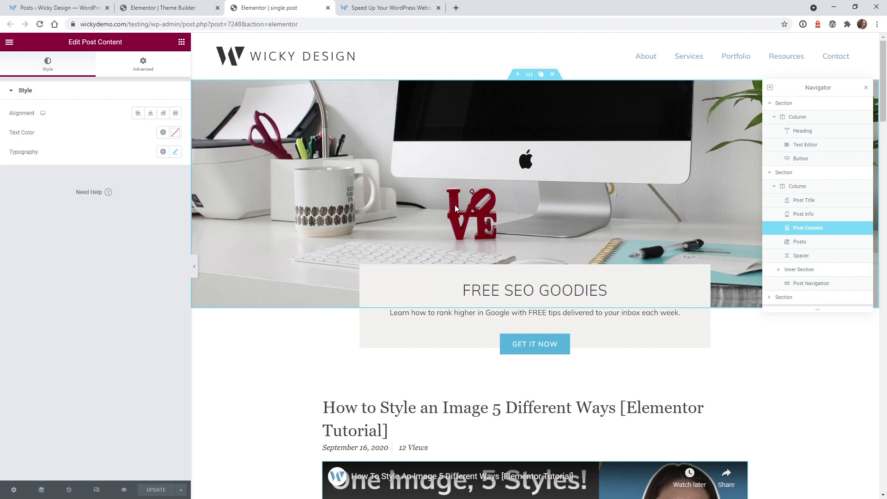
{"action": "left_click", "coordinate": [170, 5]}
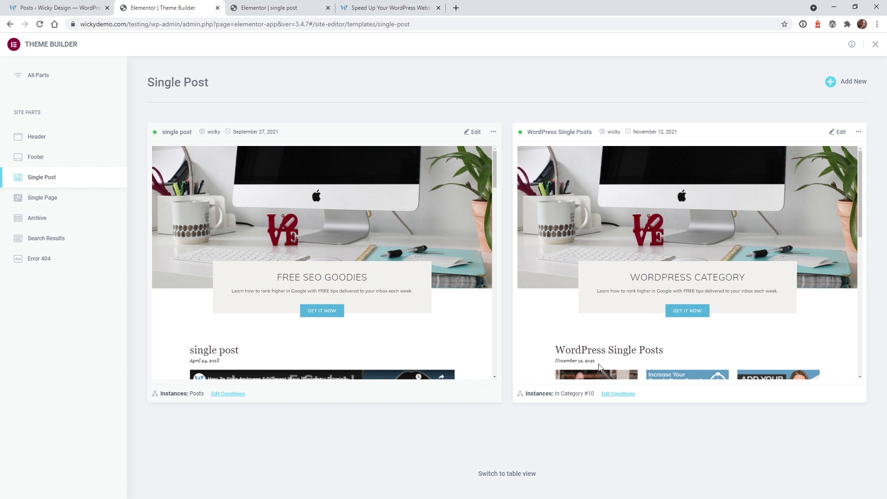
Point out the In Category #10 condition and open the WordPress Single Posts template for editing.
{"action": "left_click_drag", "start_coordinate": [539, 393], "coordinate": [583, 394]}
{"action": "left_click", "coordinate": [840, 133]}
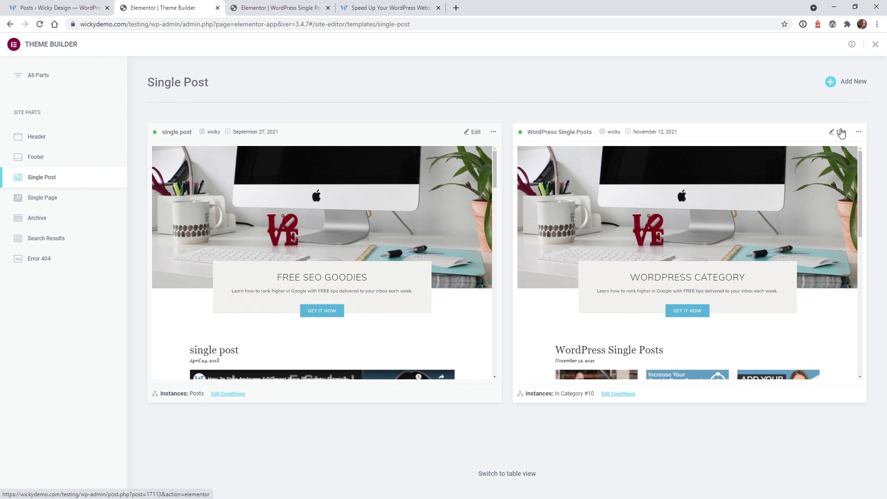
{"action": "left_click_drag", "start_coordinate": [568, 394], "coordinate": [583, 397]}
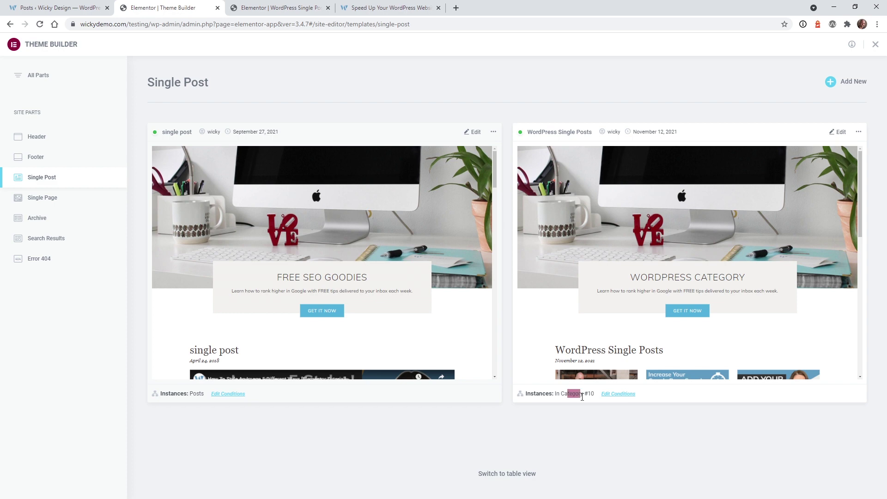
Replace the hero section's desk-photo background with the dark moon image BG11.png.
{"action": "left_click", "coordinate": [276, 7]}
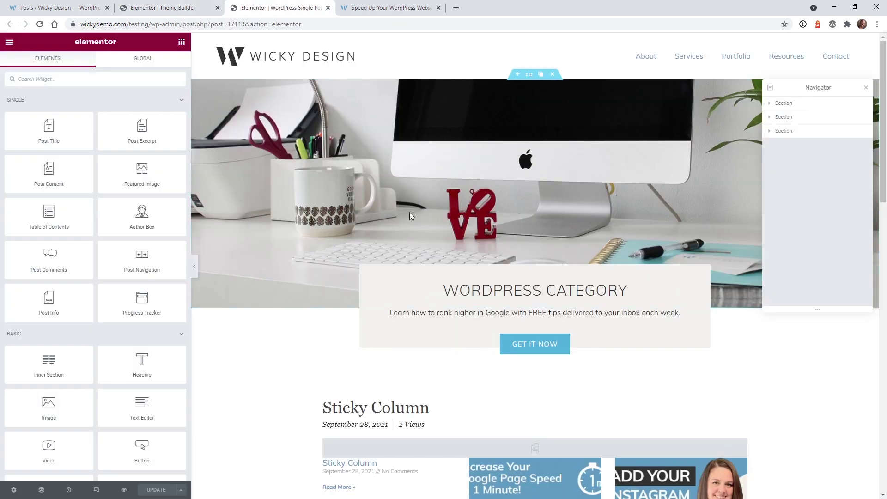
{"action": "left_click", "coordinate": [368, 187]}
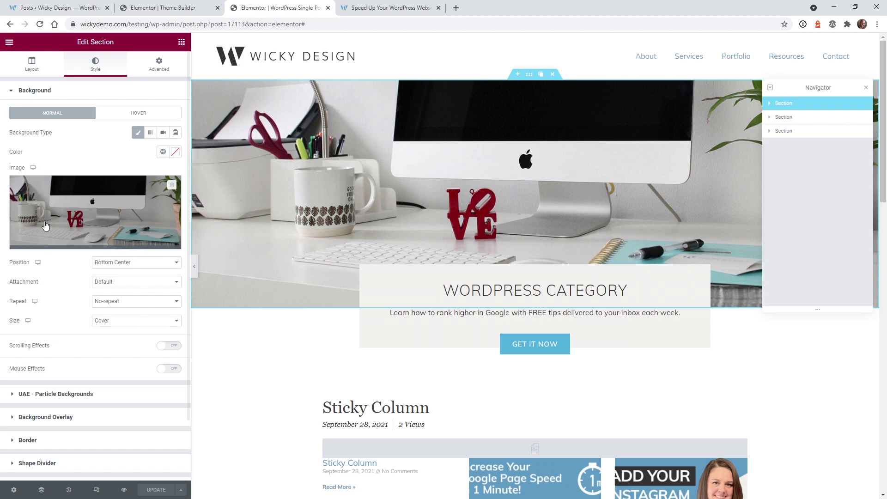
{"action": "left_click", "coordinate": [71, 207]}
{"action": "left_click", "coordinate": [155, 227]}
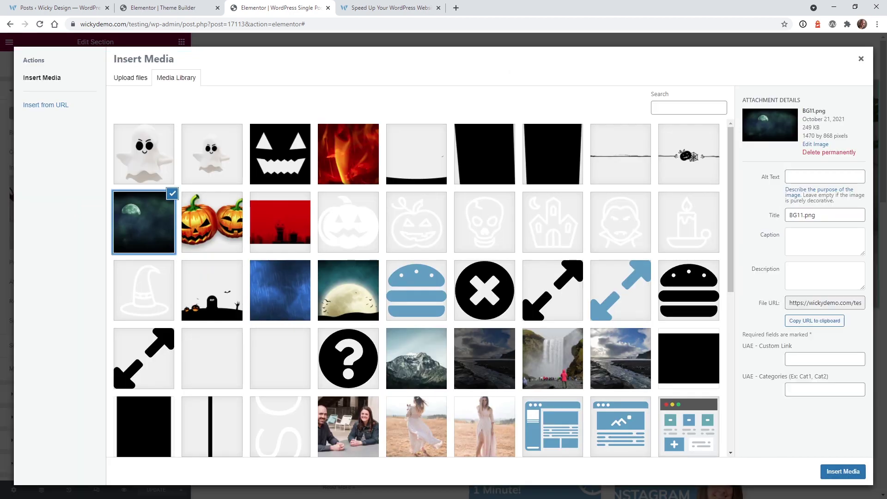
{"action": "left_click", "coordinate": [851, 471]}
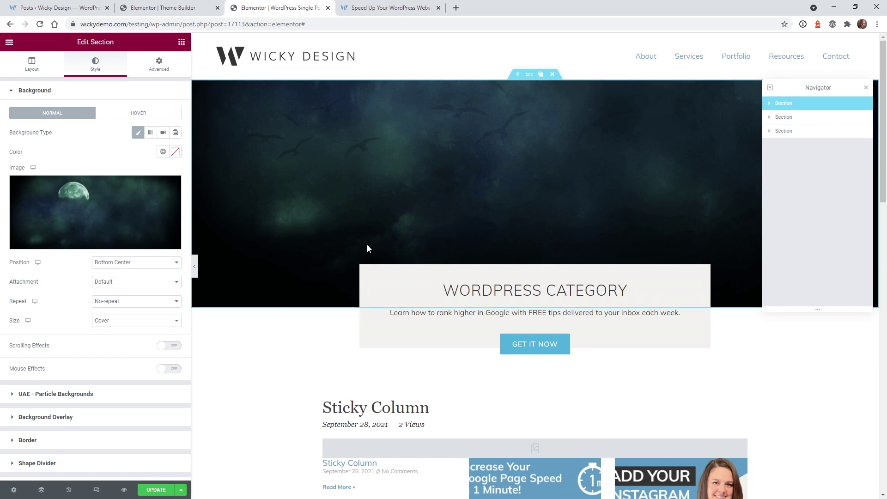
{"action": "left_click", "coordinate": [677, 291]}
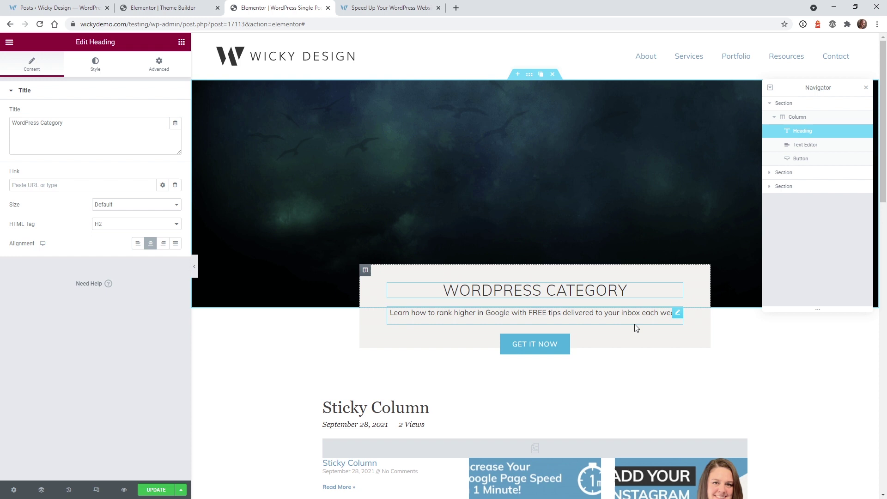
Keep the display condition Include In Category: Wordpress and save the template.
{"action": "left_click", "coordinate": [181, 489]}
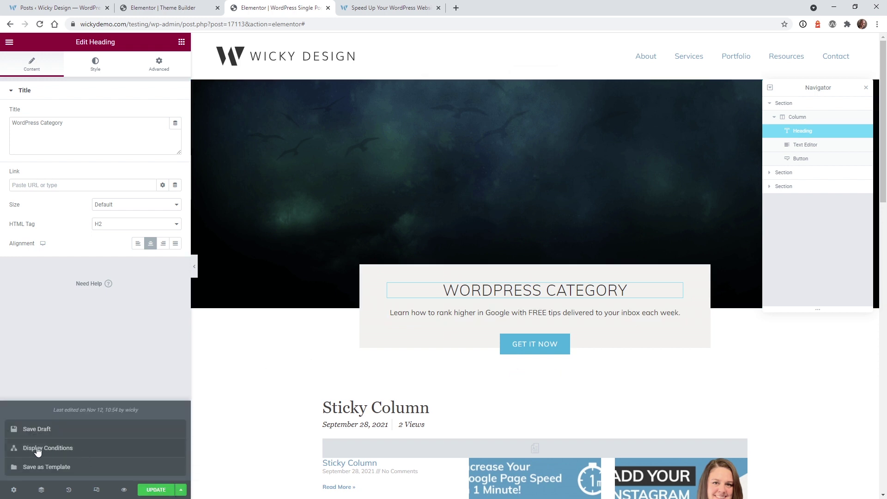
{"action": "left_click", "coordinate": [54, 451]}
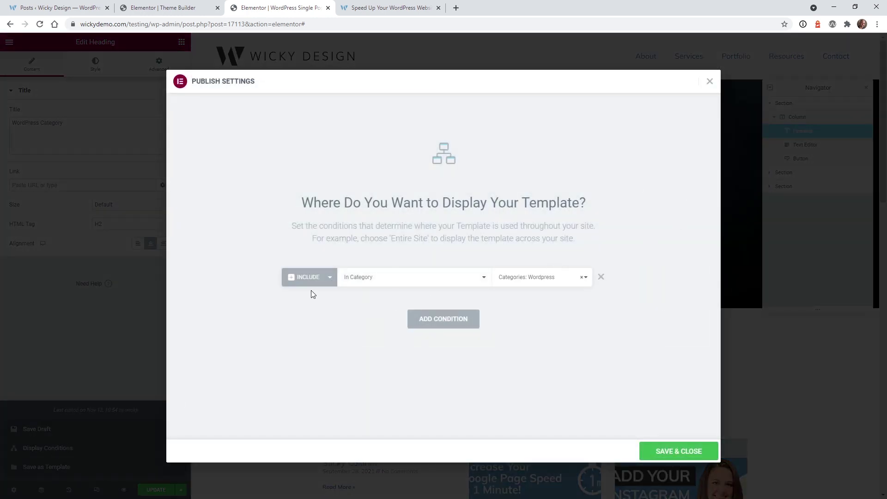
{"action": "left_click", "coordinate": [359, 282]}
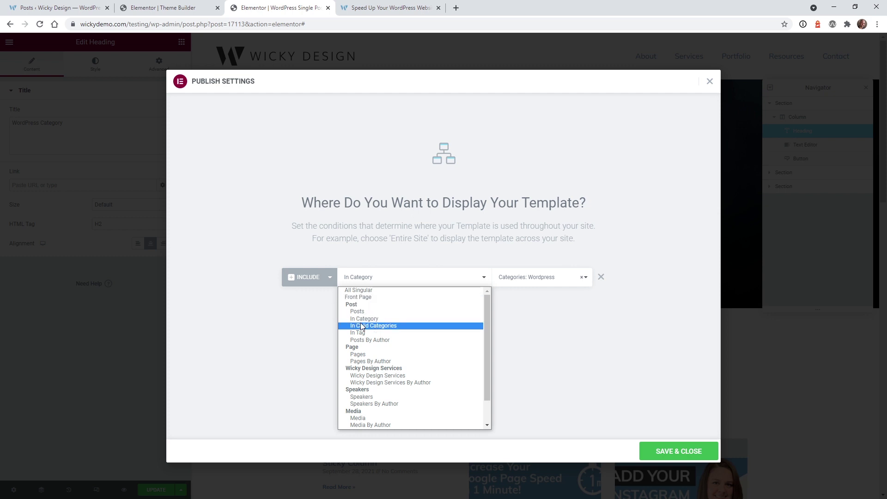
{"action": "left_click", "coordinate": [531, 315]}
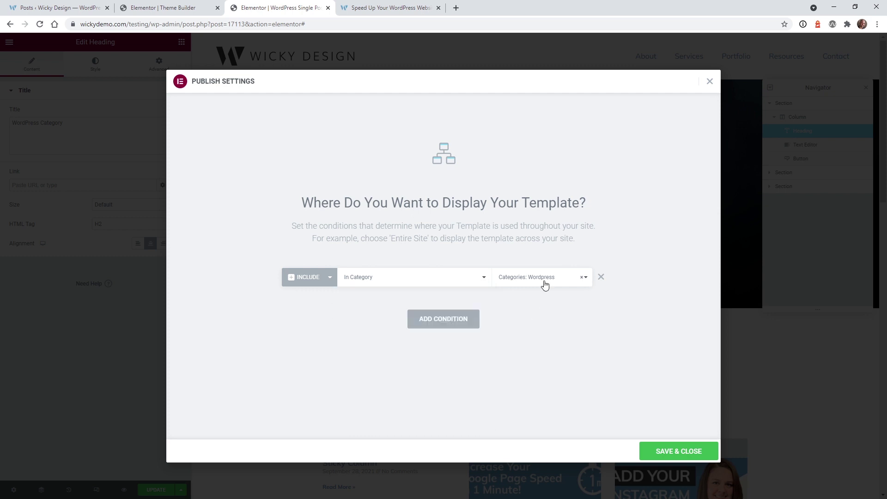
{"action": "left_click", "coordinate": [688, 452]}
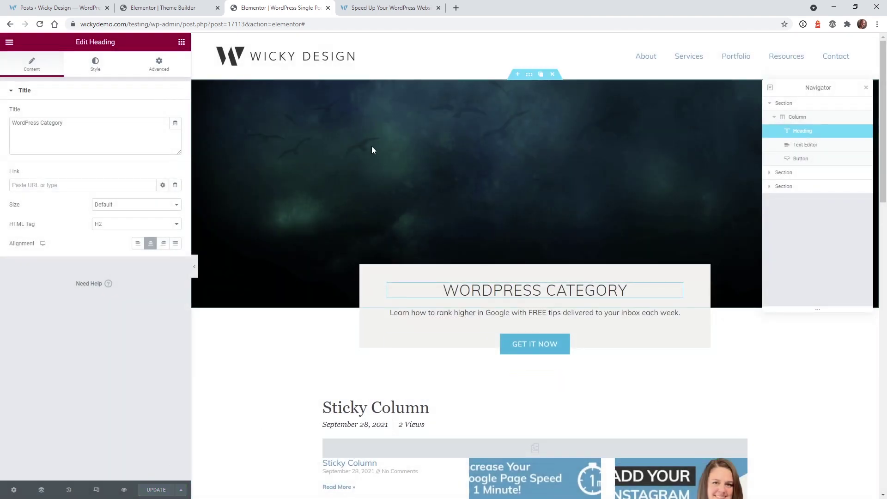
View the live Speed Up Your WordPress Website post to confirm the dark moonlit background.
{"action": "key", "text": "ctrl+Tab"}
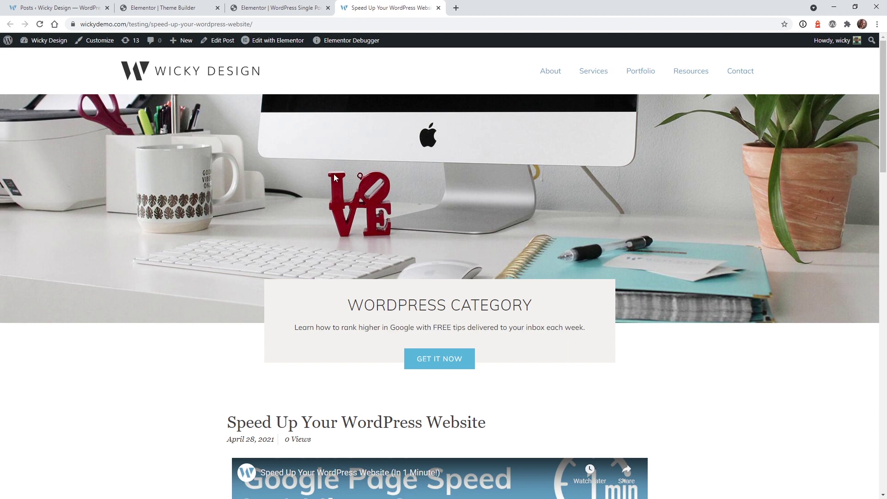
{"action": "left_click", "coordinate": [265, 8]}
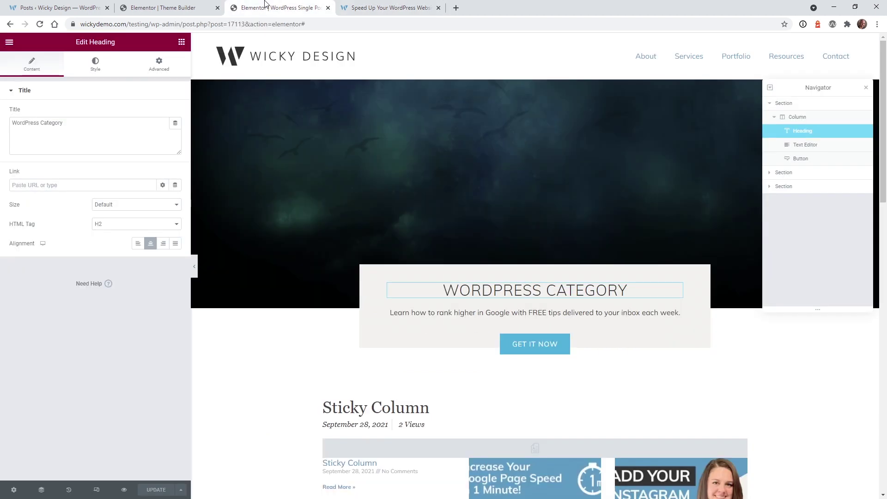
{"action": "left_click", "coordinate": [402, 8]}
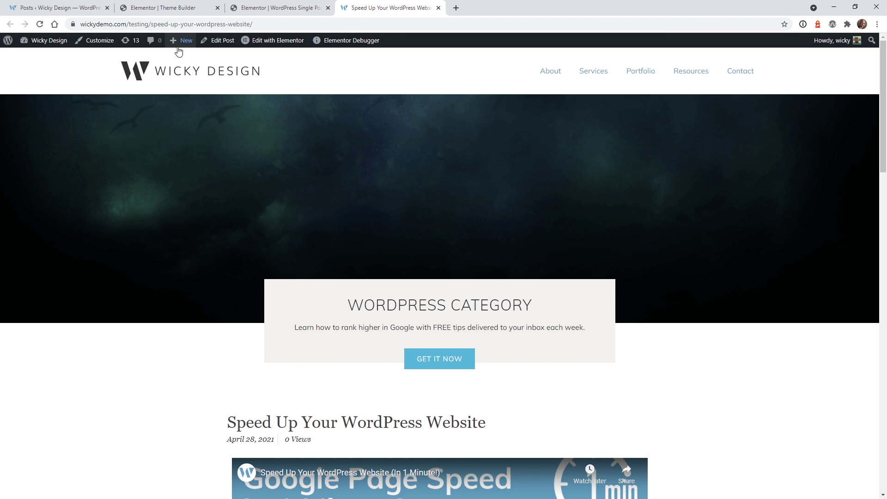
Check the post's categories in the Posts list and live post, then return to Single Post templates.
{"action": "left_click", "coordinate": [62, 8]}
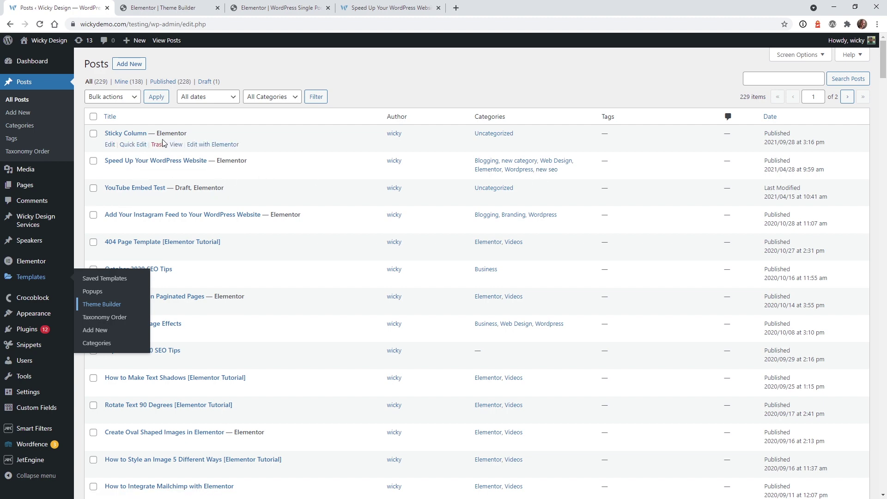
{"action": "left_click", "coordinate": [173, 5]}
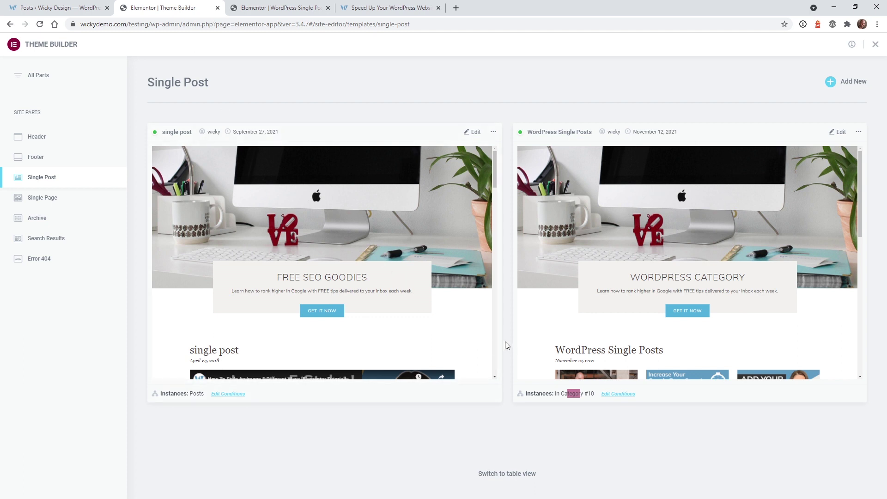
{"action": "left_click", "coordinate": [60, 7]}
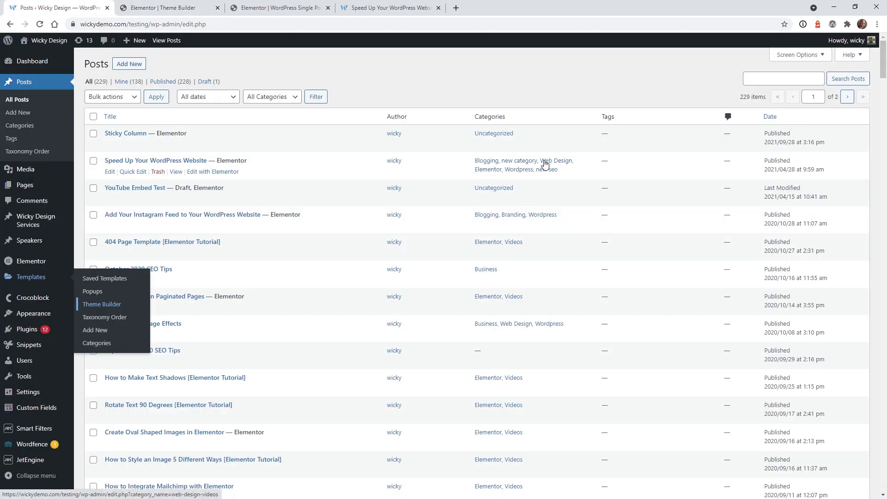
{"action": "left_click", "coordinate": [401, 3]}
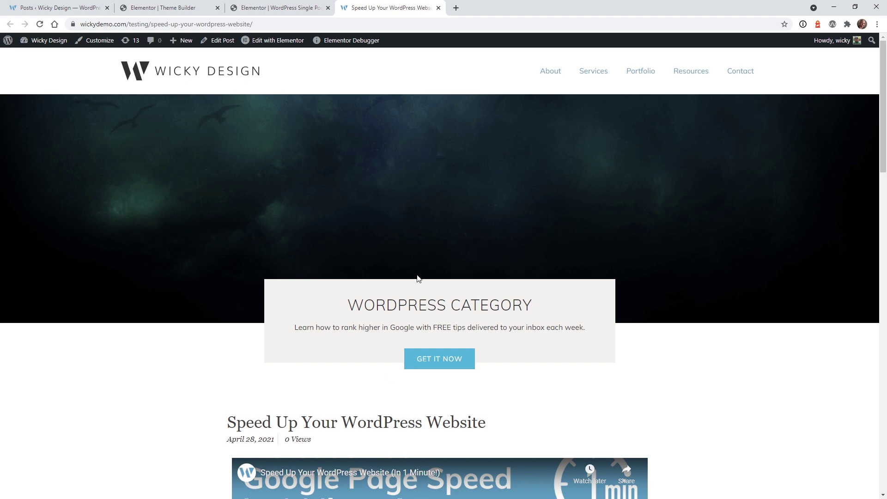
{"action": "left_click", "coordinate": [97, 5]}
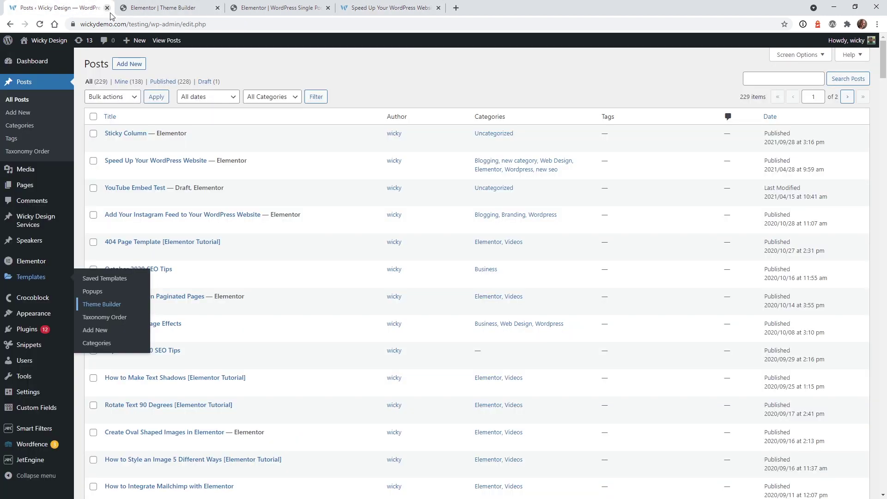
{"action": "left_click", "coordinate": [155, 3]}
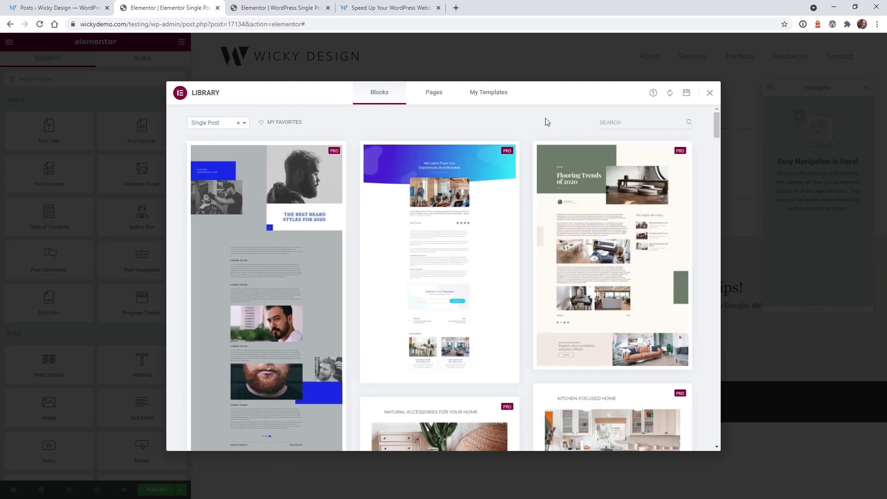
Insert the saved WordPress Single Posts design from My Templates without its document settings.
{"action": "left_click", "coordinate": [498, 92]}
{"action": "scroll", "coordinate": [314, 318], "scroll_direction": "down", "scroll_amount": 10}
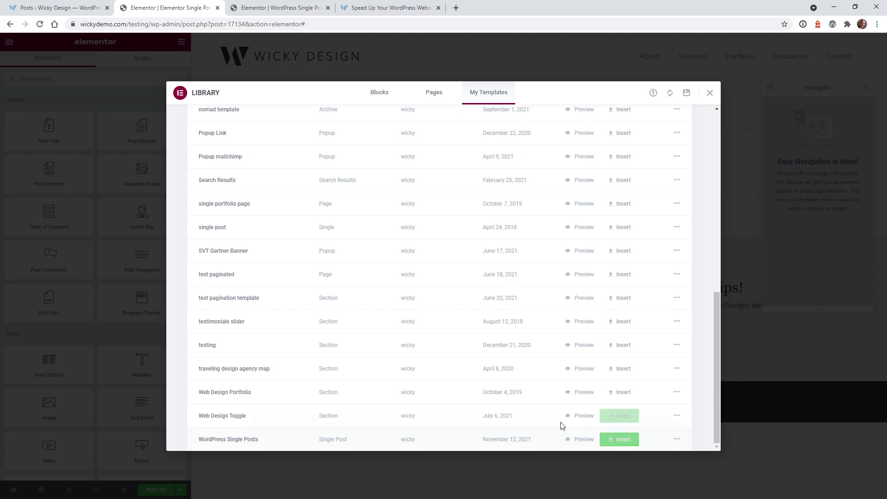
{"action": "left_click", "coordinate": [620, 440]}
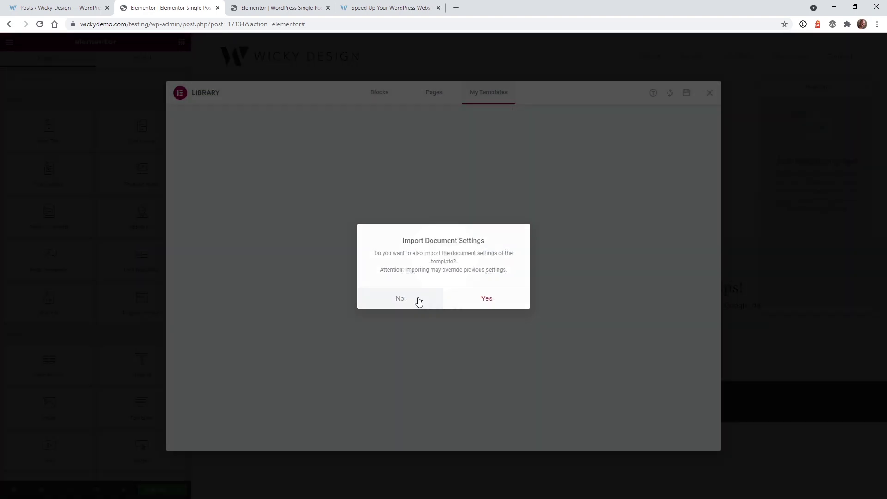
{"action": "left_click", "coordinate": [418, 301]}
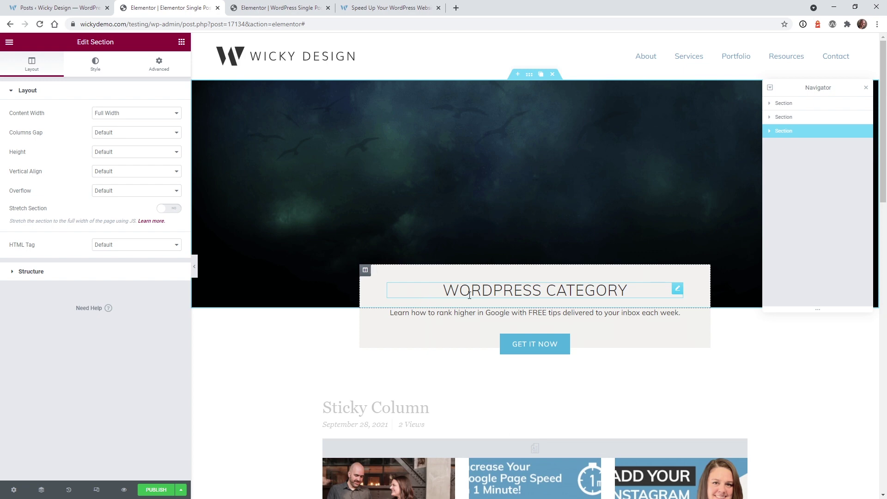
Close the old WordPress Single Posts editor tab and change the heading word WordPress to Elementor.
{"action": "left_click", "coordinate": [469, 295]}
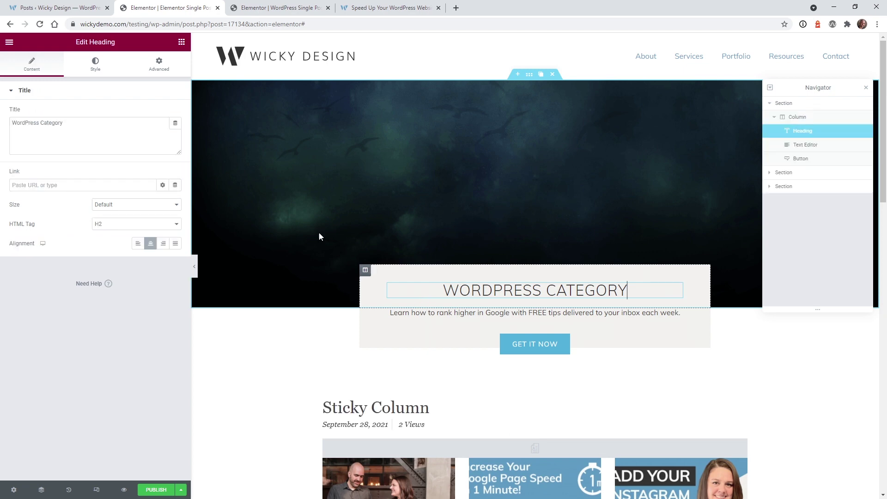
{"action": "left_click", "coordinate": [62, 8]}
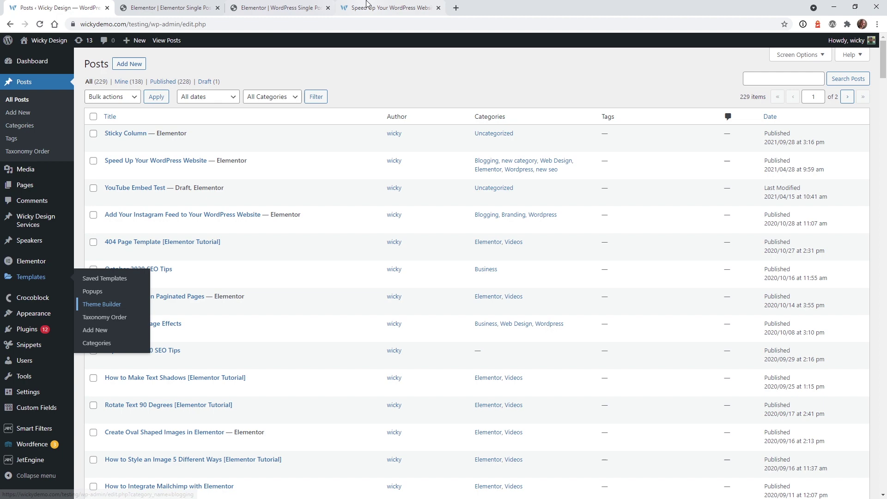
{"action": "left_click", "coordinate": [388, 8]}
{"action": "left_click", "coordinate": [284, 6]}
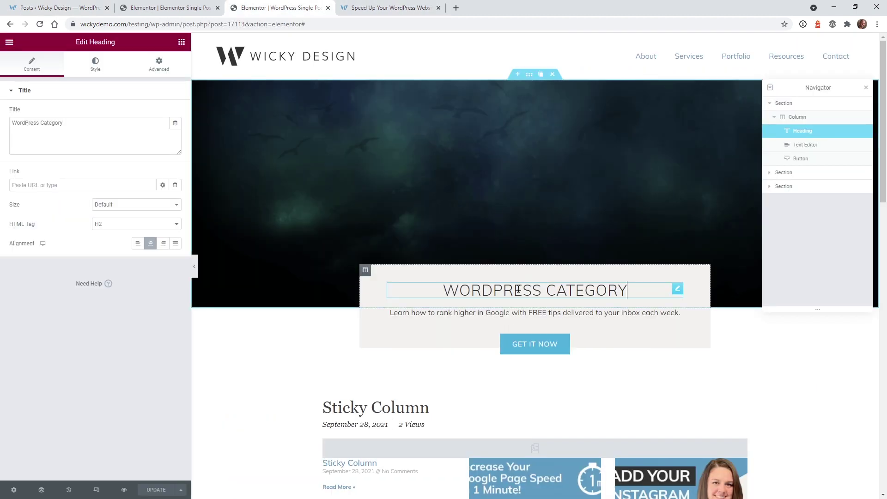
{"action": "left_click", "coordinate": [169, 8]}
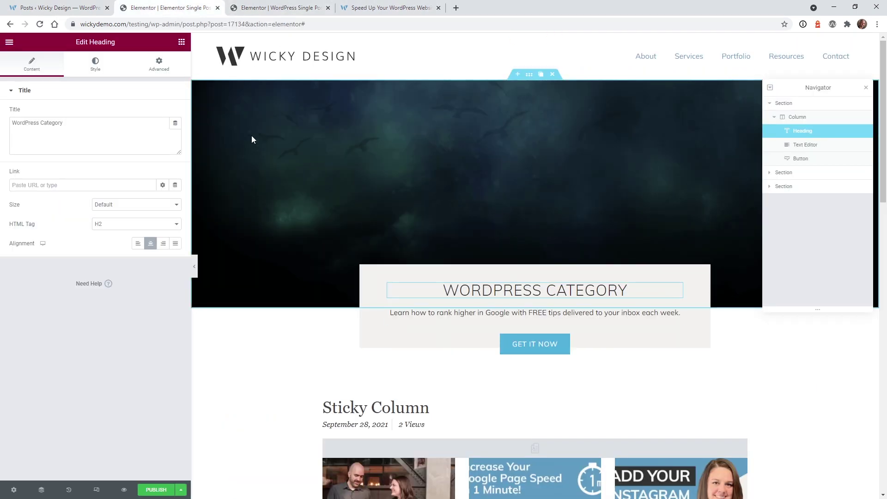
{"action": "left_click", "coordinate": [328, 8]}
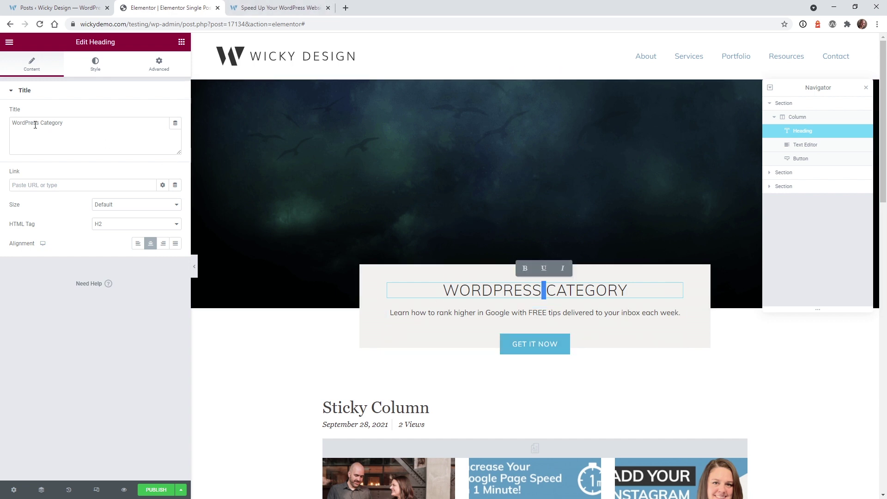
{"action": "left_click_drag", "start_coordinate": [41, 123], "coordinate": [5, 123]}
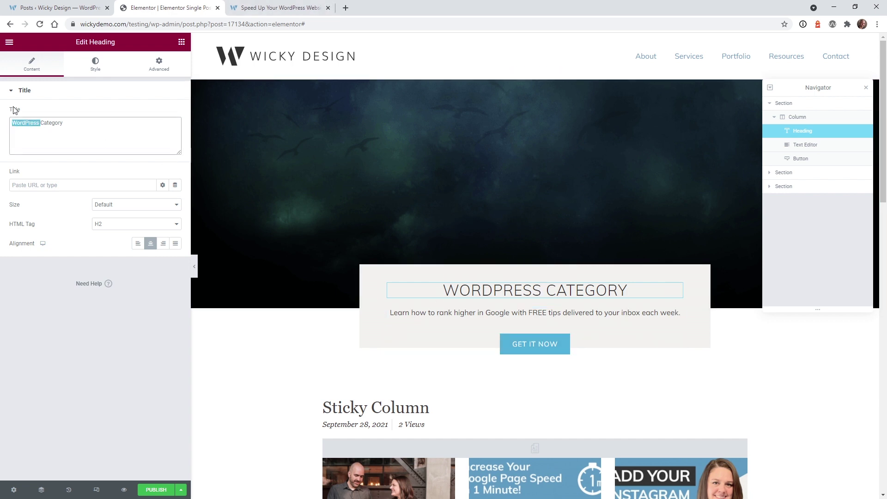
{"action": "type", "text": "Elementor"}
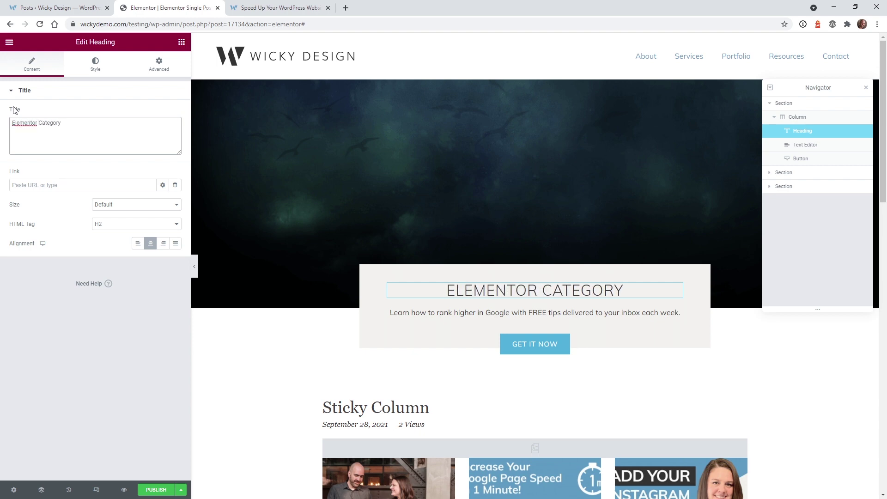
Set the Iceland-Black-Beach photo as the top section's background, positioned Center Center.
{"action": "left_click", "coordinate": [529, 74]}
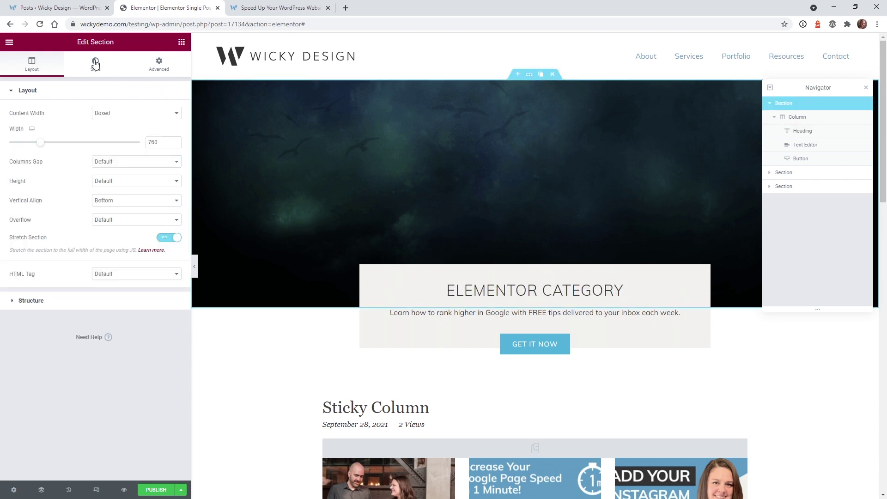
{"action": "left_click", "coordinate": [95, 64]}
{"action": "left_click", "coordinate": [79, 192]}
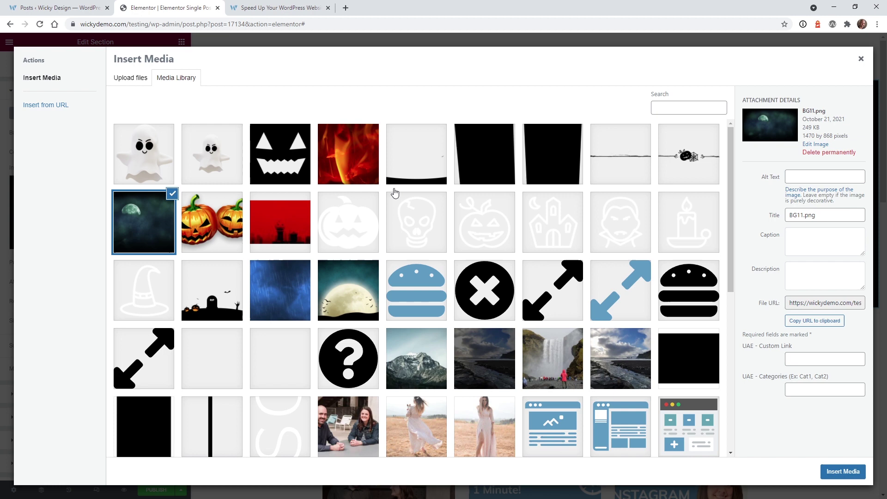
{"action": "left_click", "coordinate": [486, 335]}
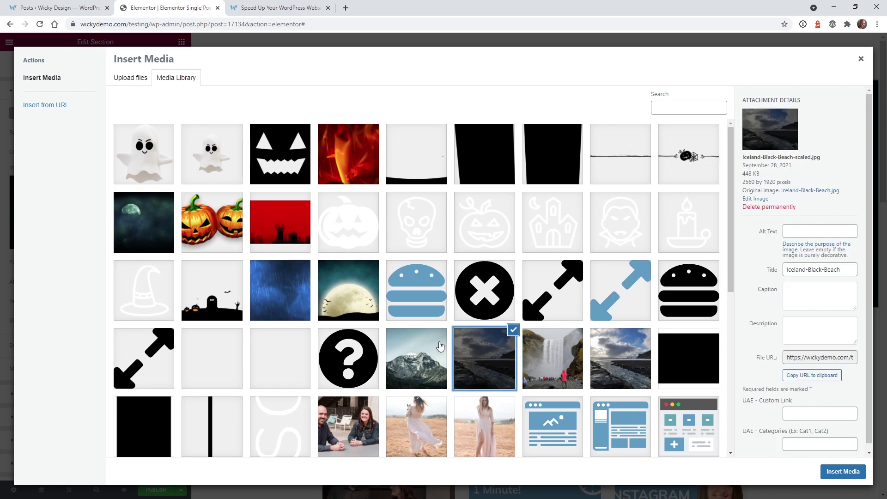
{"action": "left_click", "coordinate": [843, 472]}
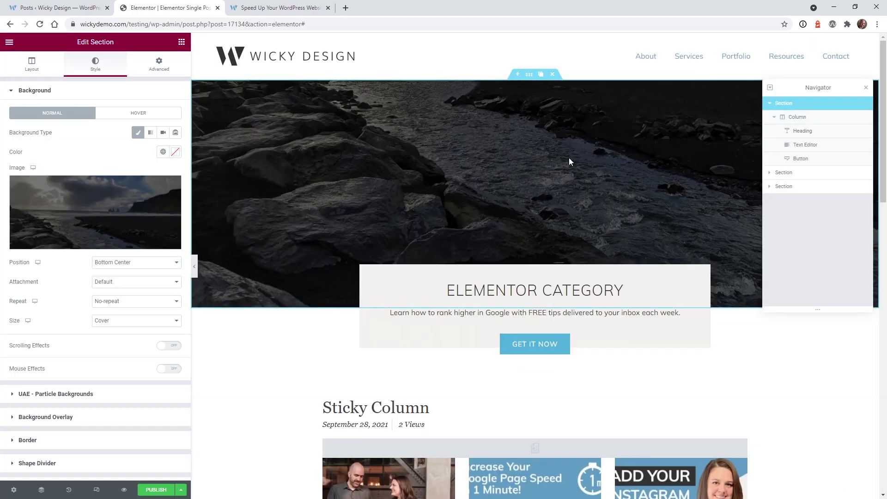
{"action": "left_click", "coordinate": [134, 261]}
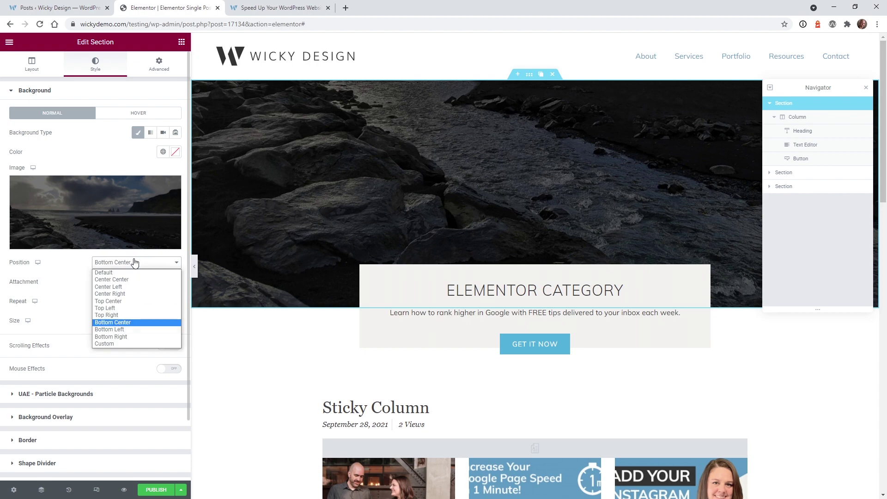
{"action": "left_click", "coordinate": [115, 280]}
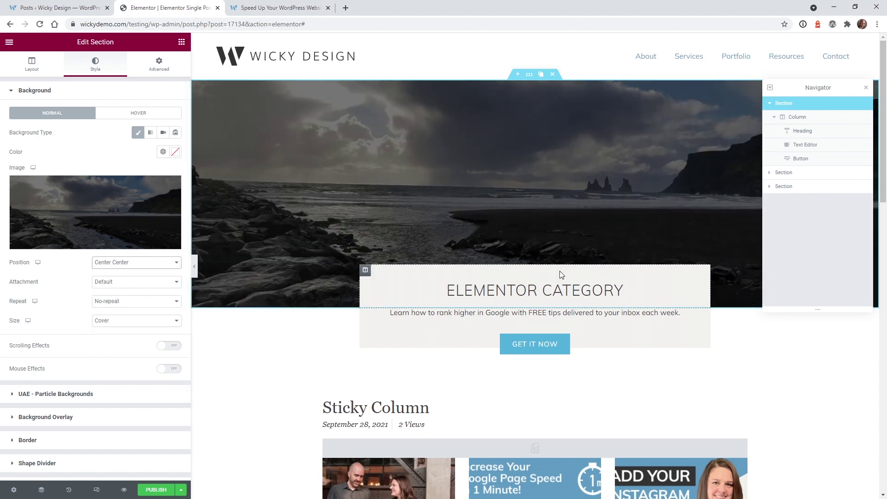
{"action": "left_click", "coordinate": [513, 343]}
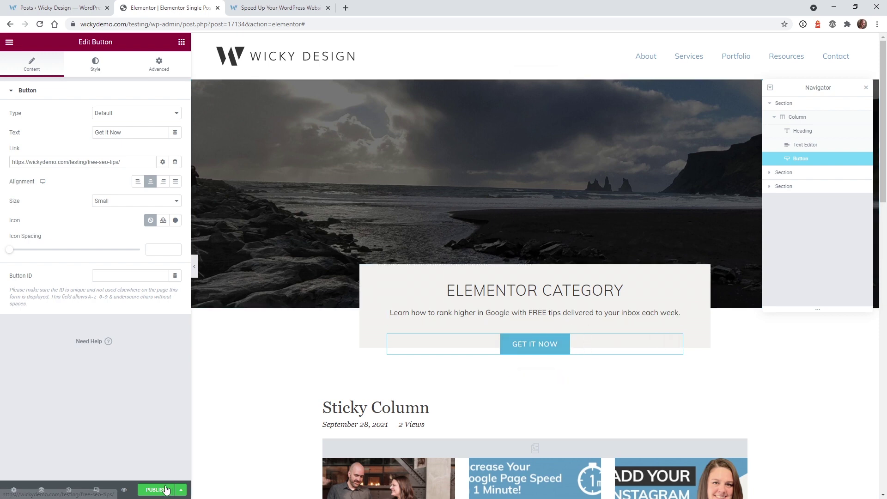
Publish the template with the display condition Include In Category: Elementor.
{"action": "left_click", "coordinate": [180, 492]}
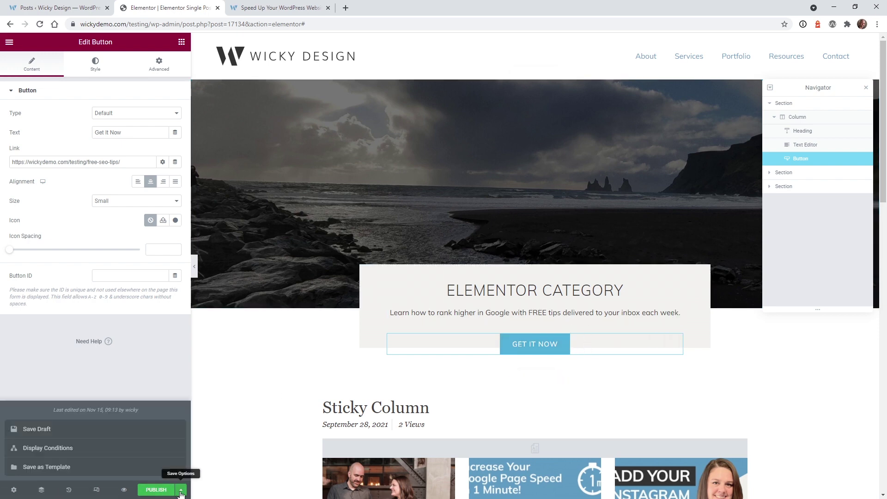
{"action": "left_click", "coordinate": [115, 451]}
{"action": "left_click", "coordinate": [432, 298]}
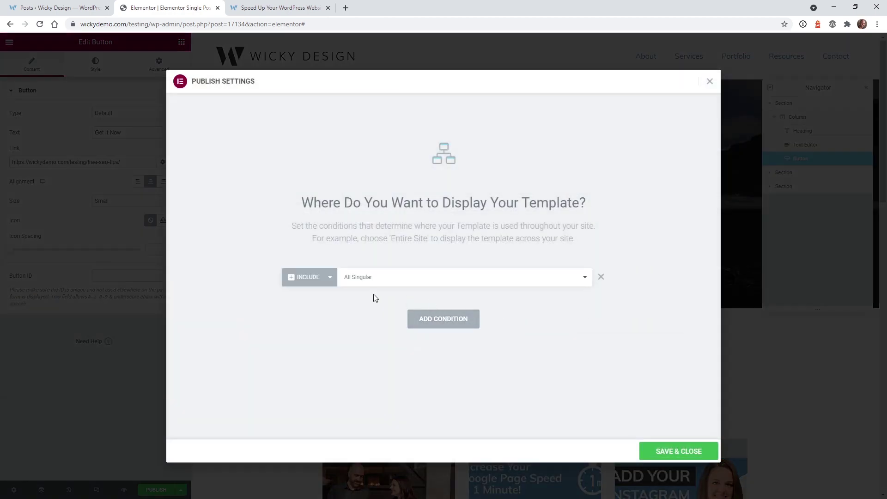
{"action": "left_click", "coordinate": [381, 282]}
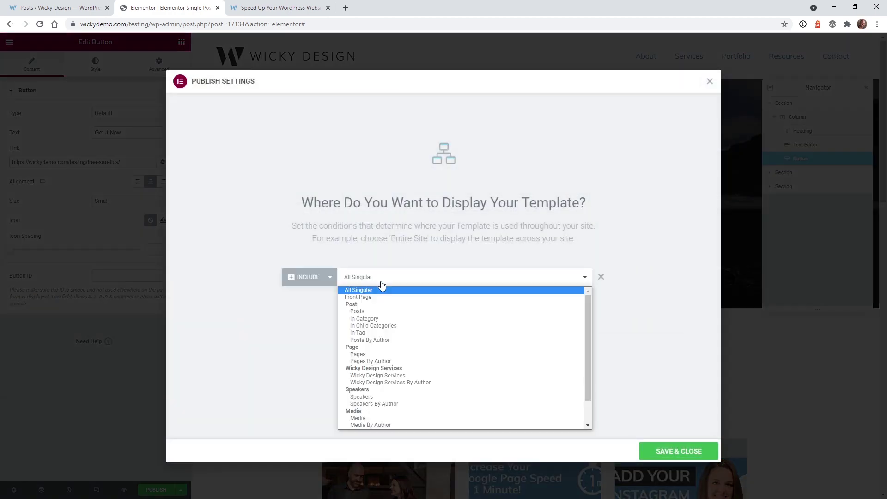
{"action": "left_click", "coordinate": [363, 319]}
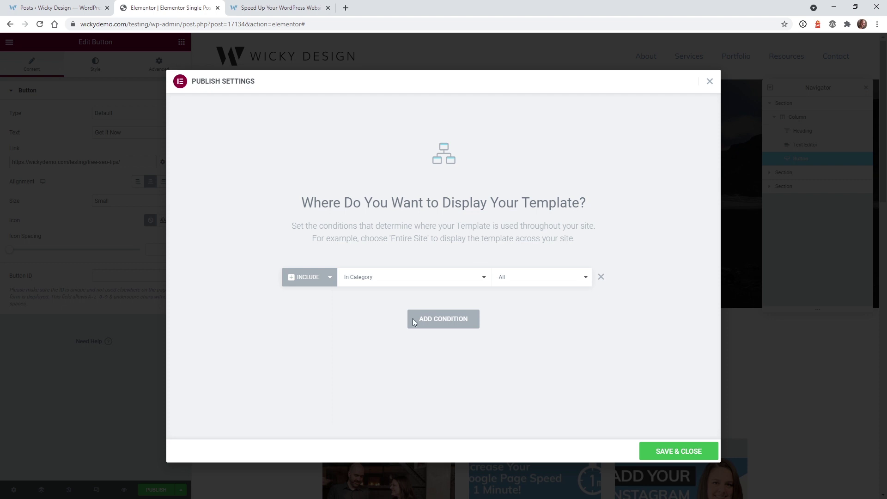
{"action": "left_click", "coordinate": [515, 283]}
{"action": "type", "text": "elemento"}
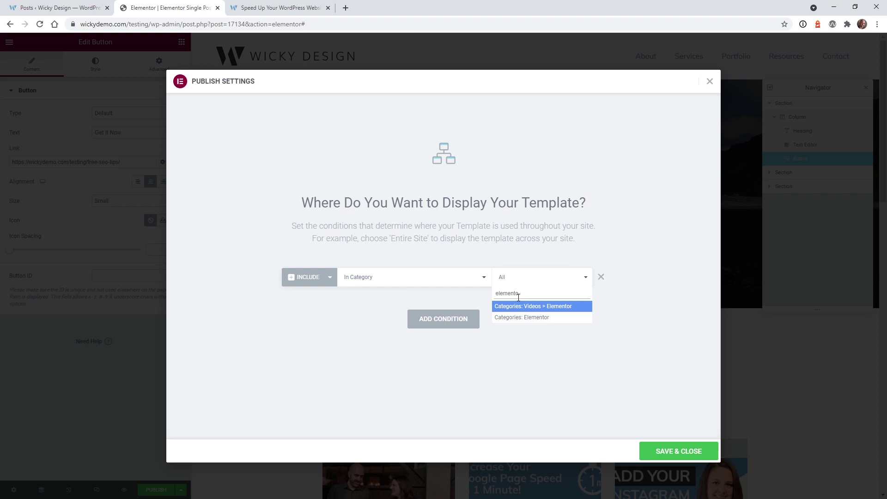
{"action": "left_click", "coordinate": [535, 317]}
{"action": "left_click", "coordinate": [664, 450]}
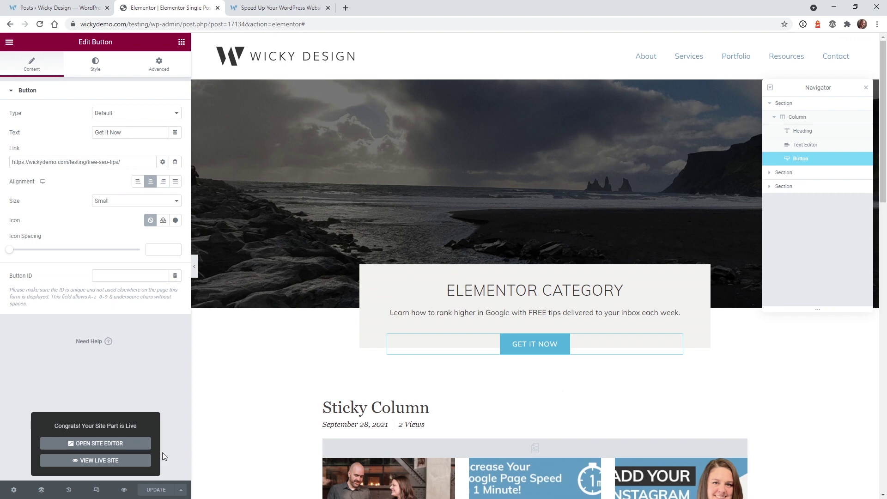
Open the Theme Builder in a background tab, reload the live post, then view the Single Post templates.
{"action": "left_click", "coordinate": [54, 9]}
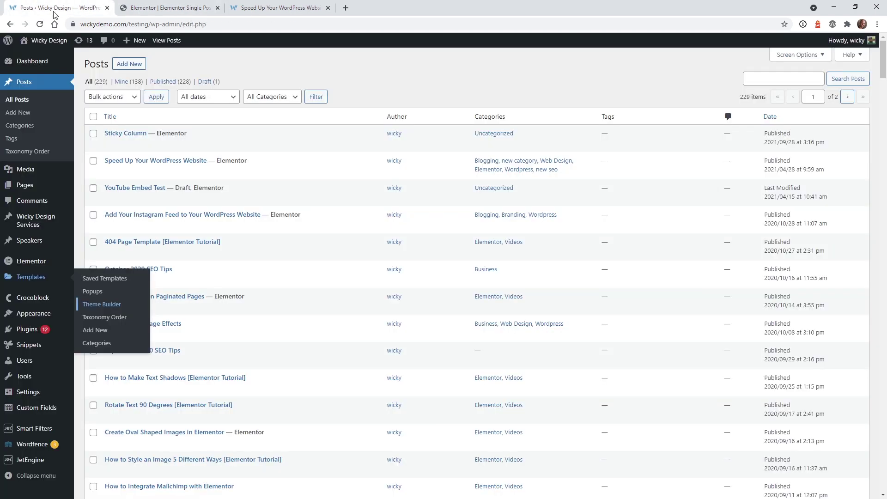
{"action": "middle_click", "coordinate": [101, 304]}
{"action": "key", "text": "ctrl+shift+Tab"}
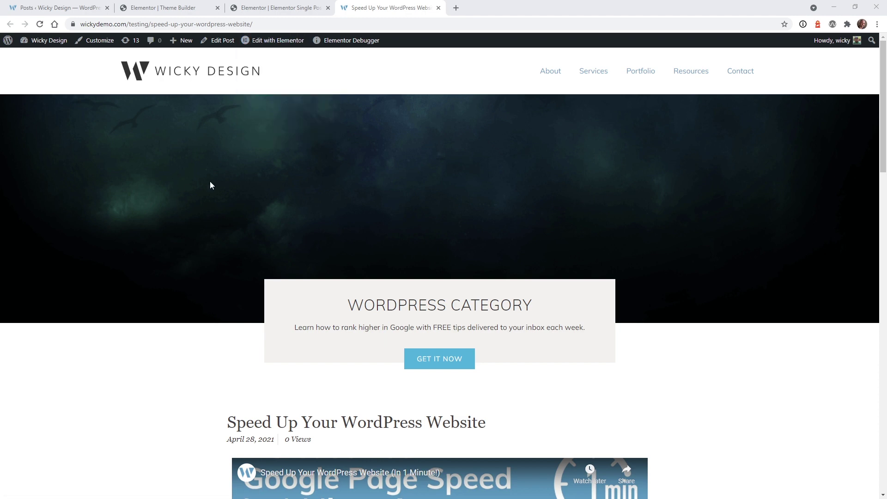
{"action": "left_click_drag", "start_coordinate": [385, 304], "coordinate": [478, 315]}
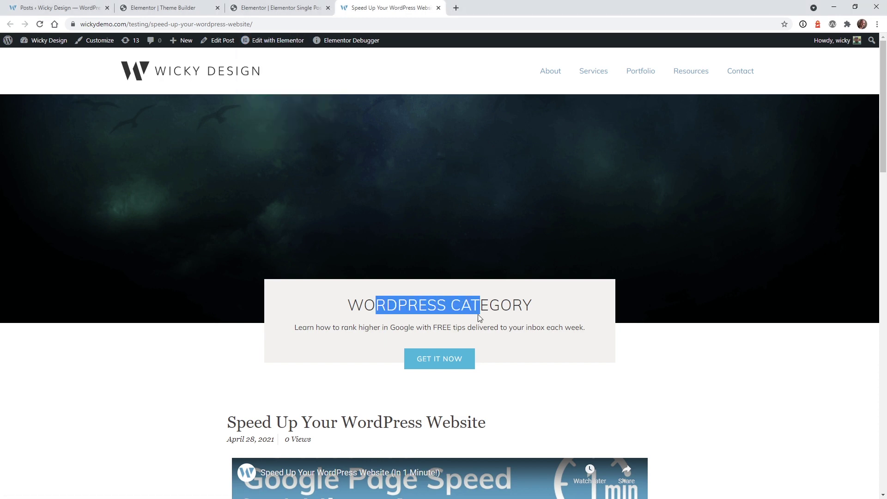
{"action": "left_click", "coordinate": [40, 24]}
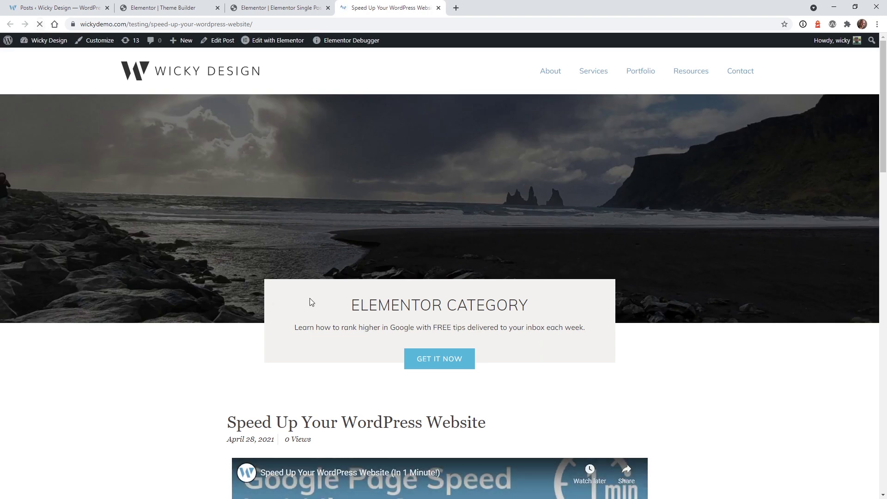
{"action": "key", "text": "ctrl+2"}
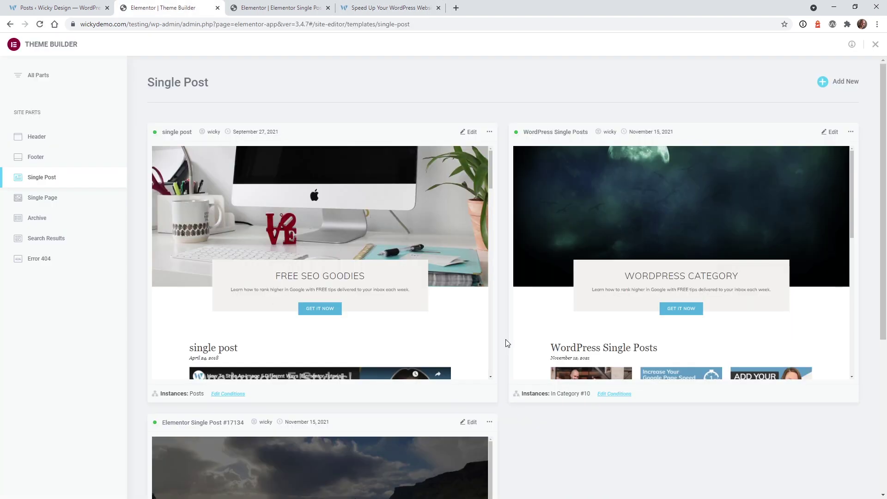
Scroll through the Theme Builder Single Post list to review the three templates.
{"action": "scroll", "coordinate": [513, 340], "scroll_direction": "down", "scroll_amount": 4}
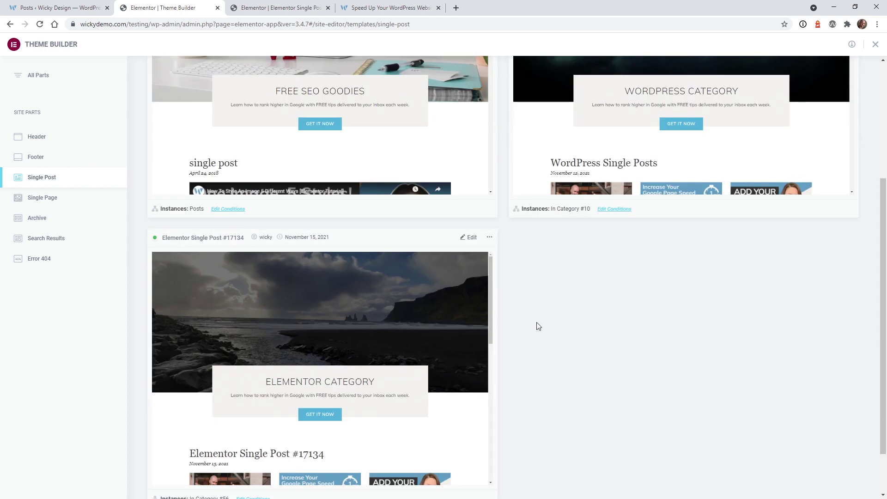
{"action": "scroll", "coordinate": [540, 323], "scroll_direction": "up", "scroll_amount": 4}
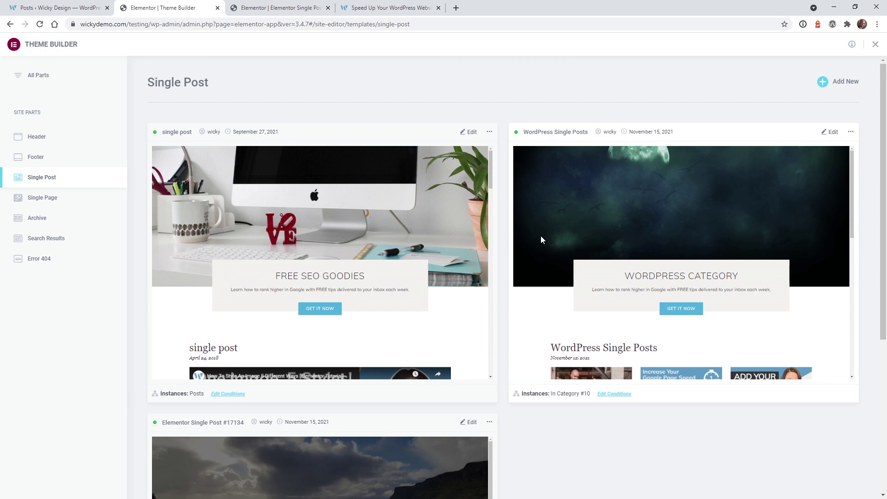
{"action": "scroll", "coordinate": [546, 416], "scroll_direction": "down", "scroll_amount": 4}
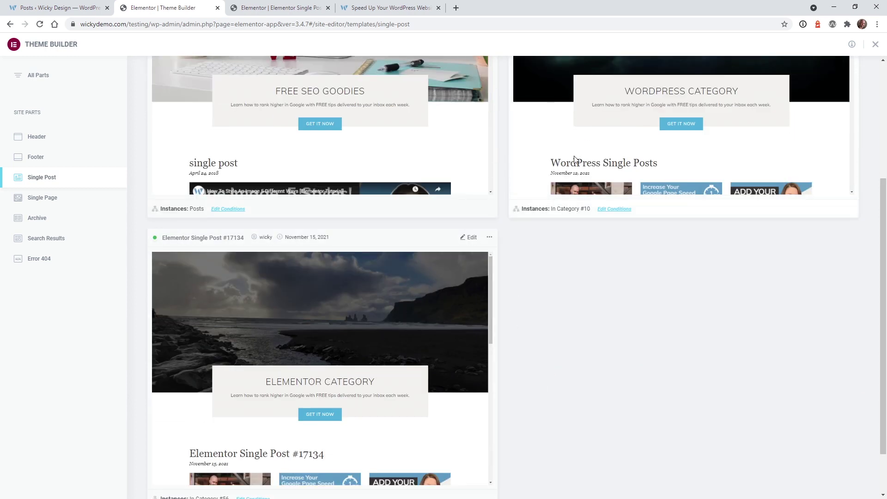
{"action": "scroll", "coordinate": [328, 228], "scroll_direction": "up", "scroll_amount": 4}
{"action": "scroll", "coordinate": [504, 299], "scroll_direction": "down", "scroll_amount": 4}
{"action": "scroll", "coordinate": [545, 321], "scroll_direction": "down", "scroll_amount": 1}
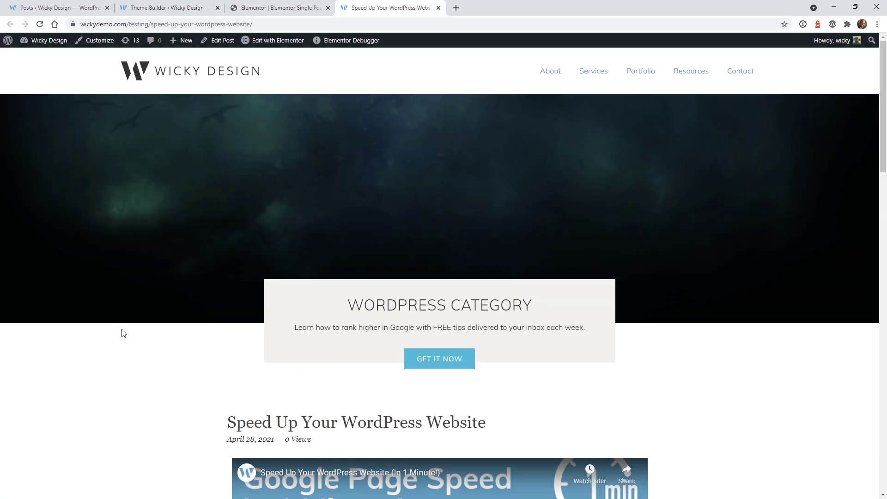